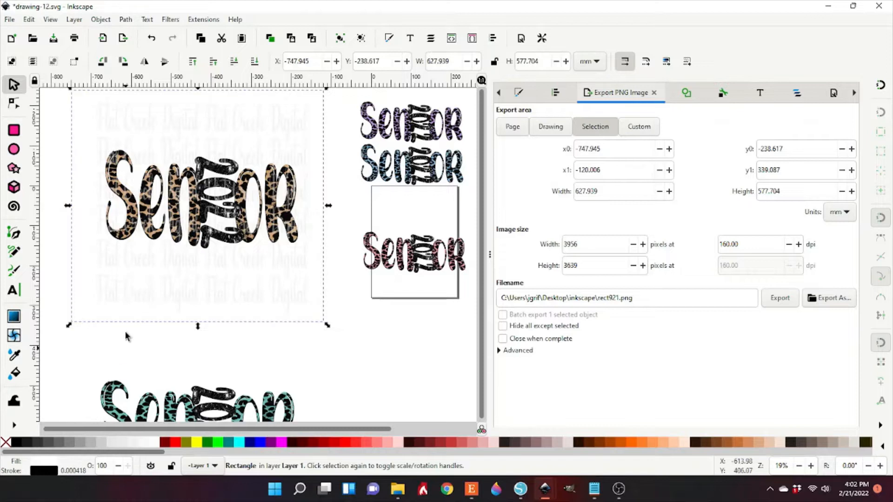
Export the watermark image together with the leopard Senior design to the Desktop as MockupLeopard.png.
click(125, 286)
shift+click(154, 238)
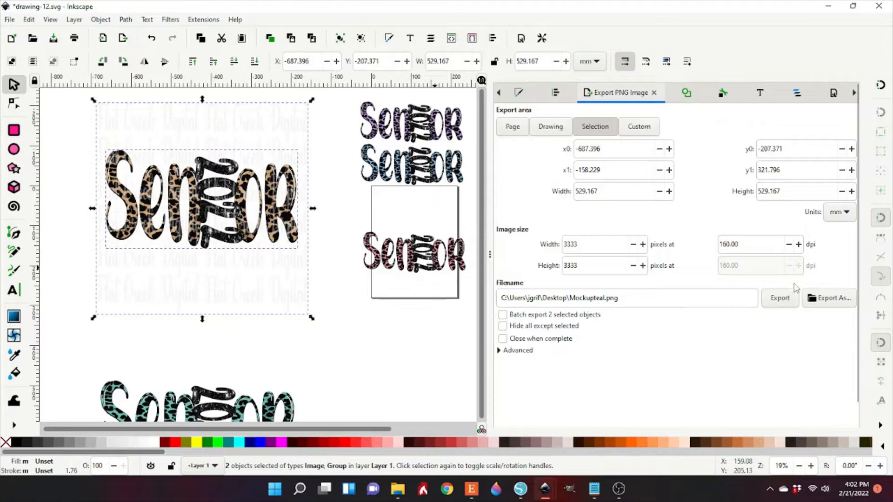
click(832, 302)
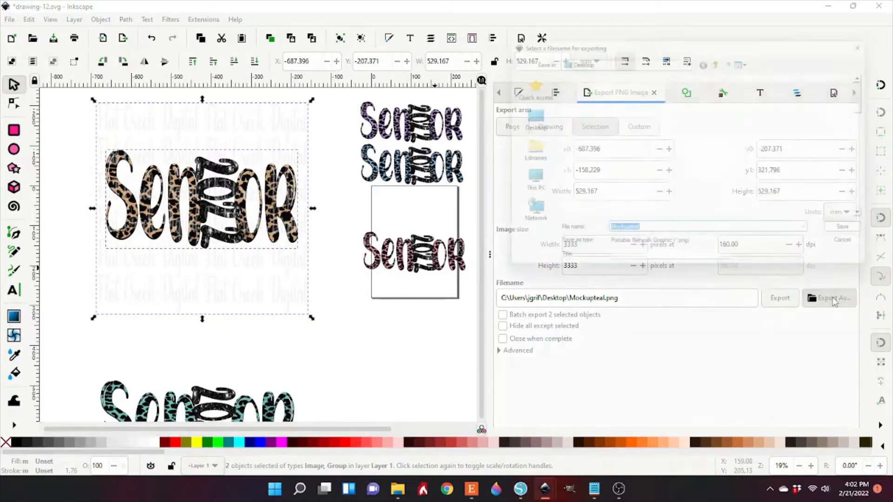
click(660, 236)
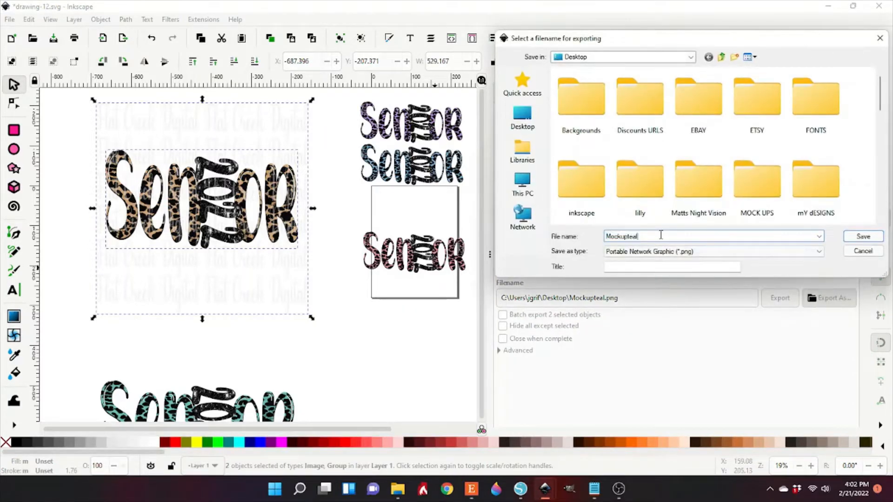
key(BackSpace)
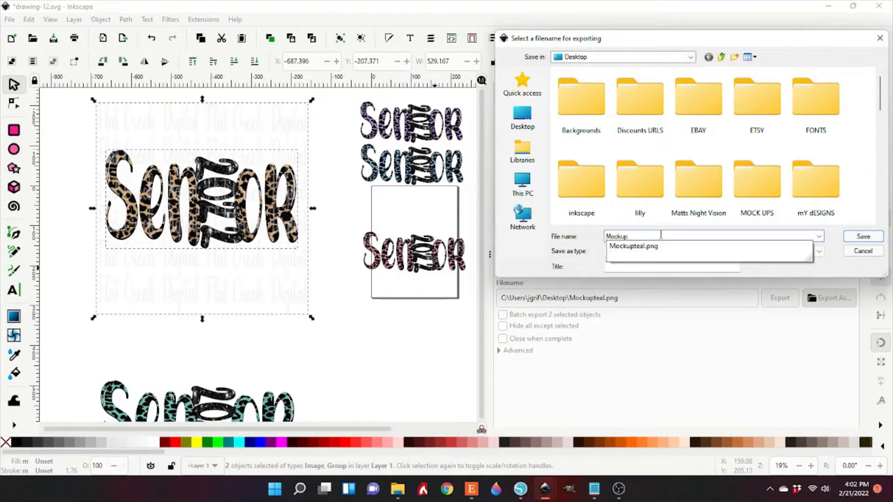
text(Leopard)
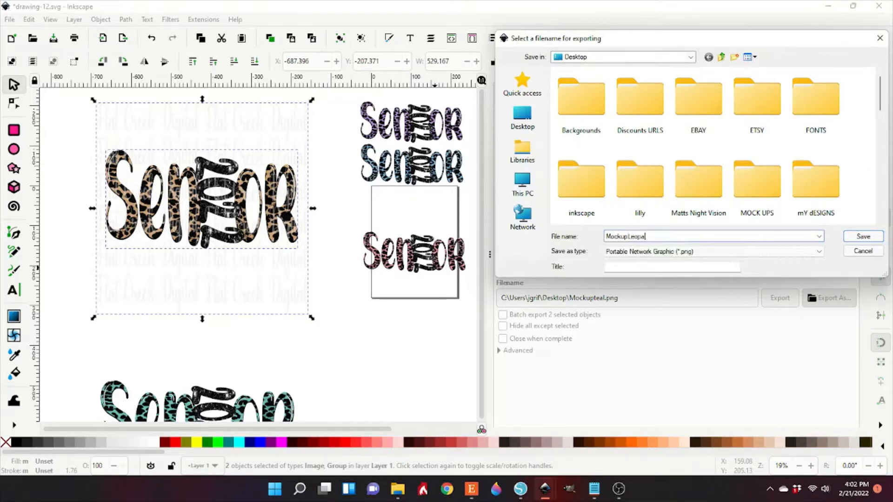
click(863, 236)
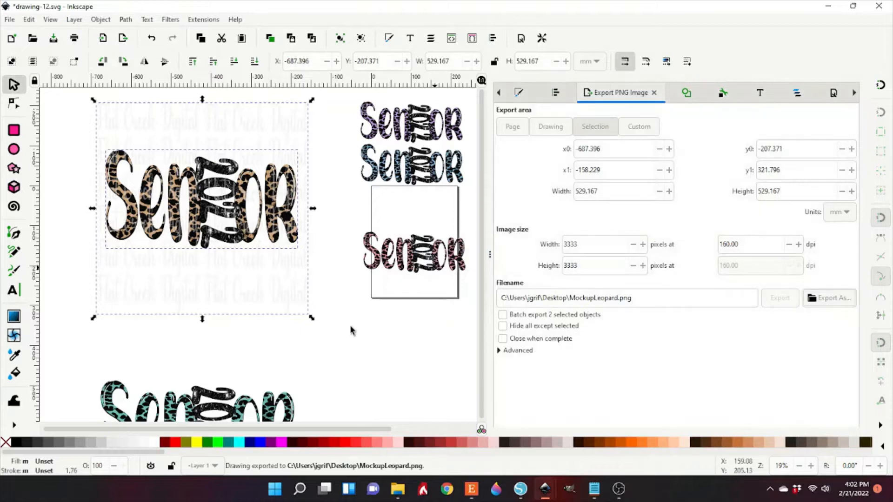
Move the leopard Senior design off the watermark to the space beside the teal design.
click(352, 205)
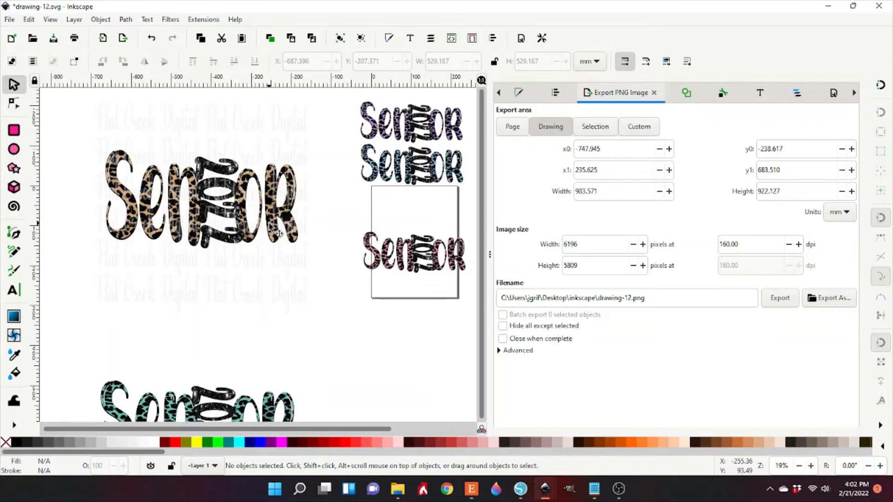
drag(275, 228, 474, 365)
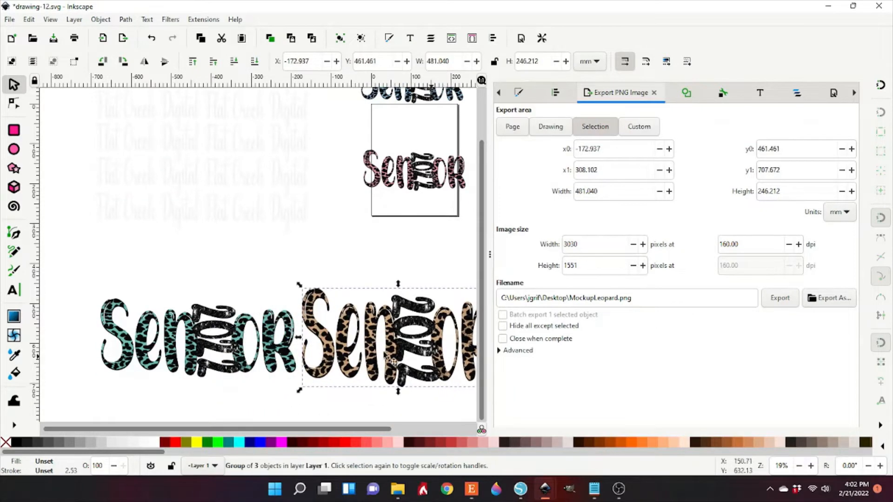
click(251, 209)
key(Escape)
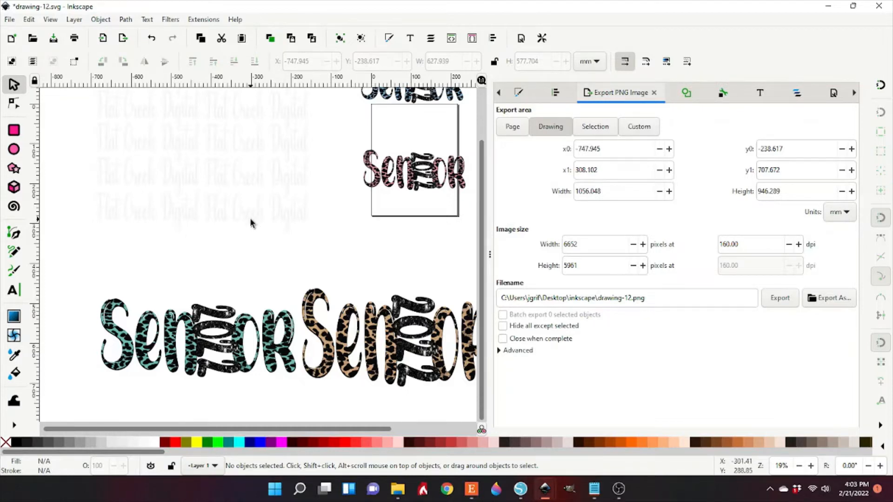
Delete the white background rectangle and the large repeated-text watermark image.
click(239, 216)
key(Delete)
key(Delete)
scroll(148, 205, up, 3)
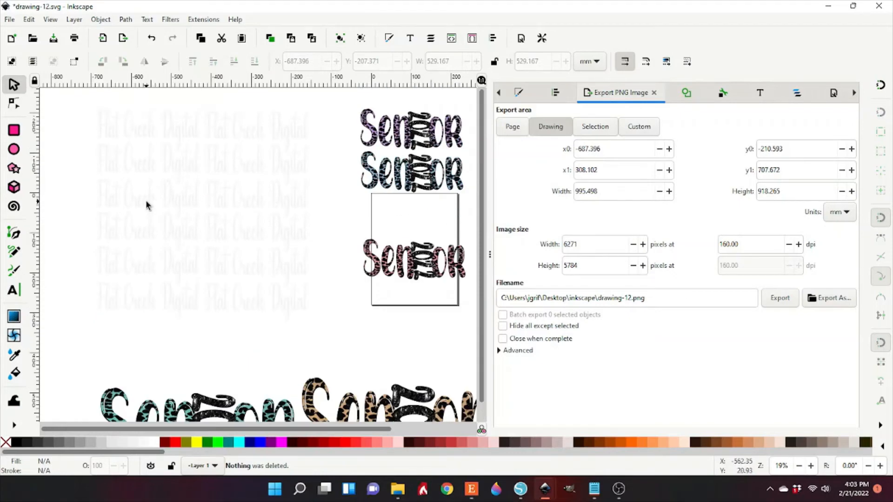
click(192, 206)
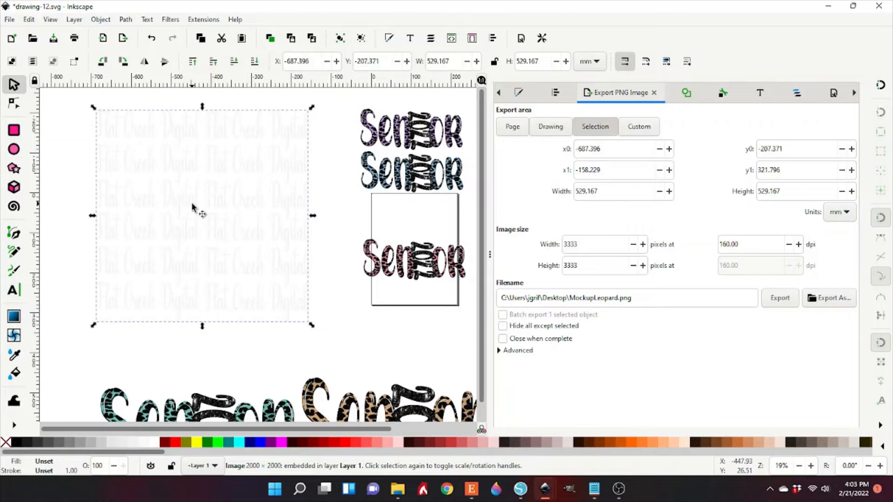
key(Delete)
Start importing an image and browse from the Desktop to the 02 BLANK SHIRTS folder inside MOCK UPS.
click(9, 19)
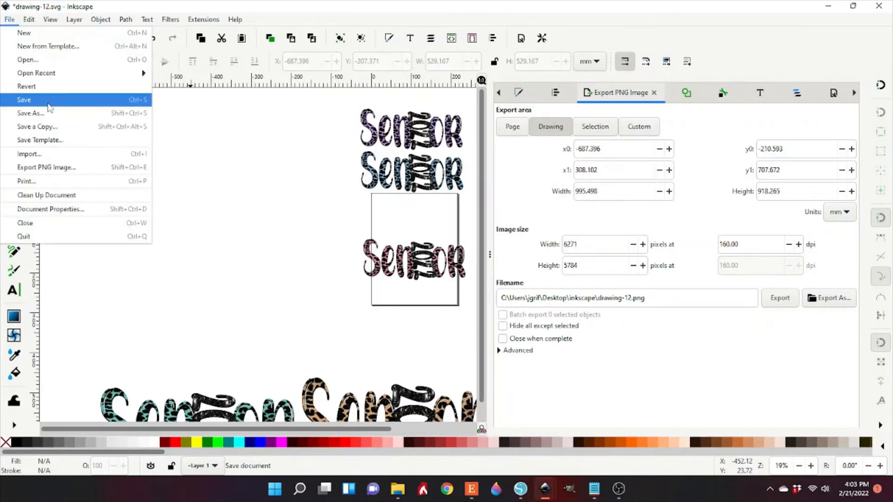
click(47, 154)
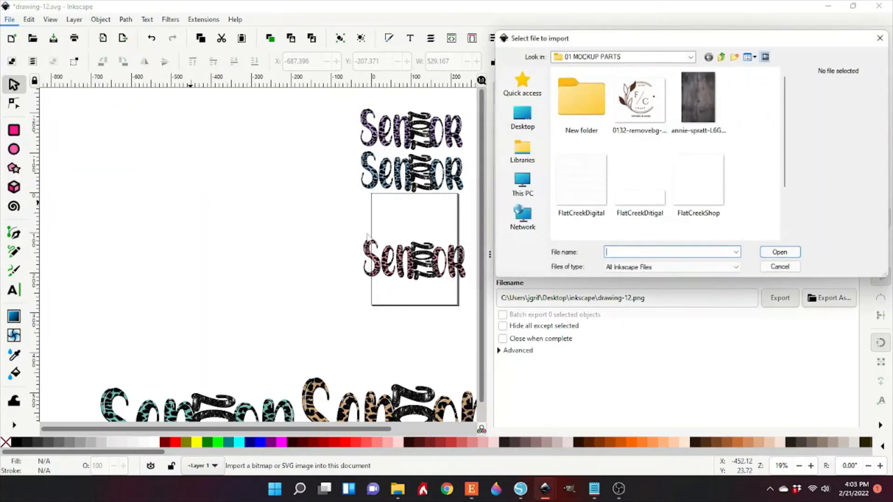
click(522, 118)
scroll(630, 177, down, 2)
scroll(630, 177, down, 5)
double_click(600, 215)
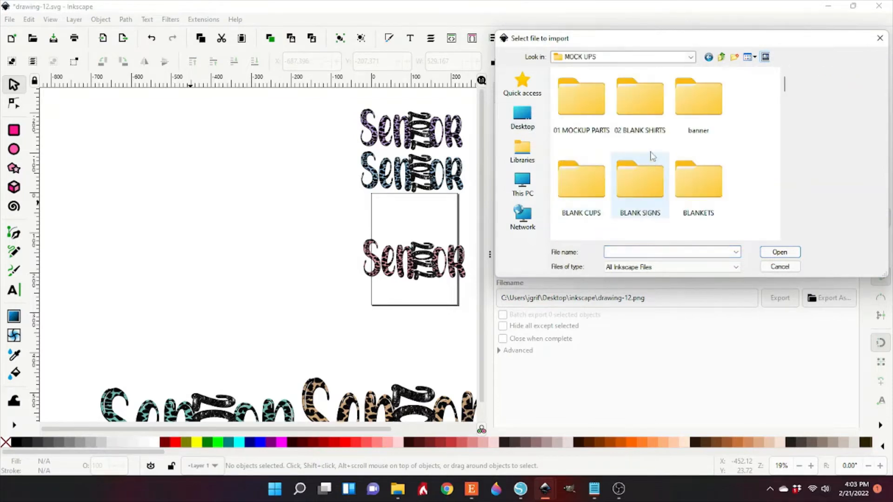
double_click(646, 122)
Import the white T-shirt photo image1486 with the default PNG import settings.
scroll(658, 191, down, 3)
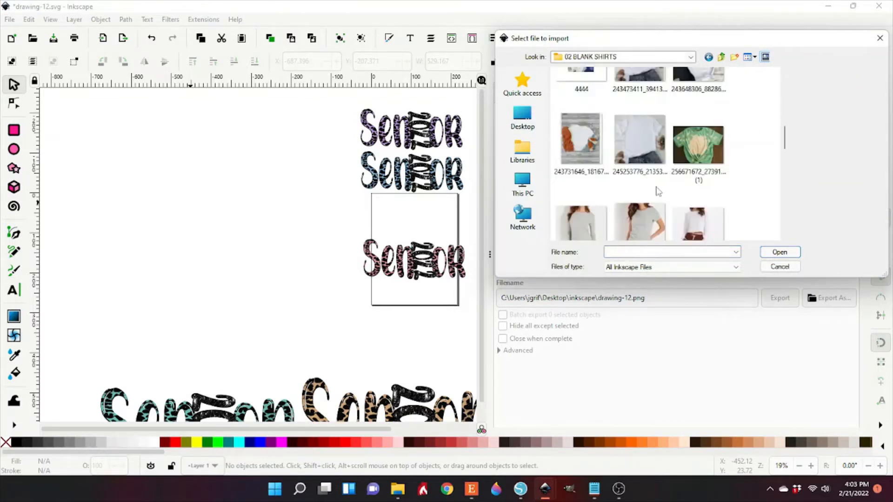
scroll(658, 190, down, 3)
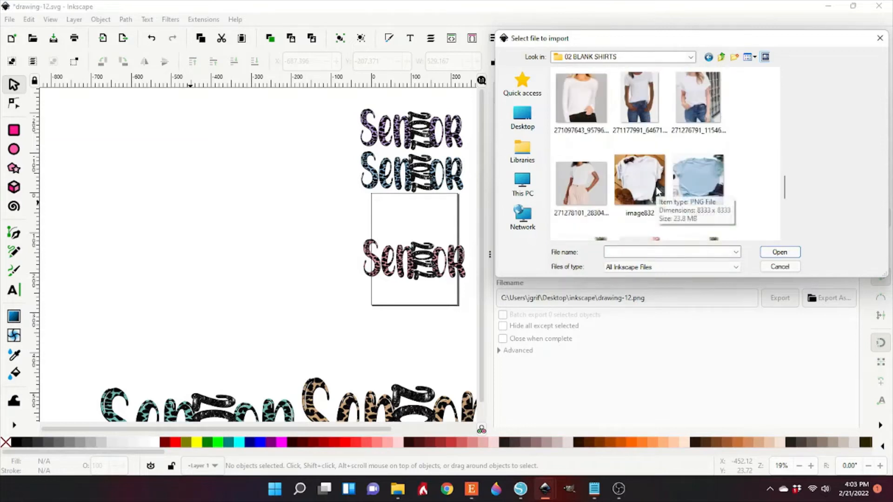
scroll(657, 191, down, 5)
scroll(650, 176, up, 3)
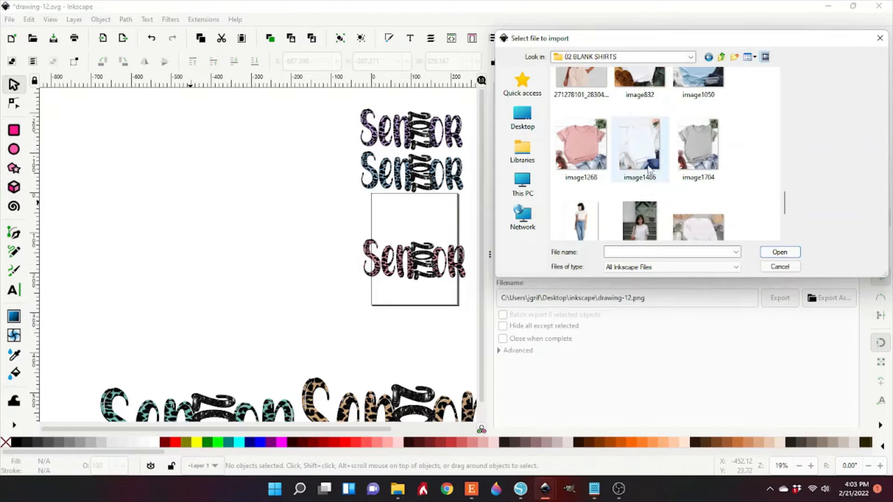
double_click(648, 173)
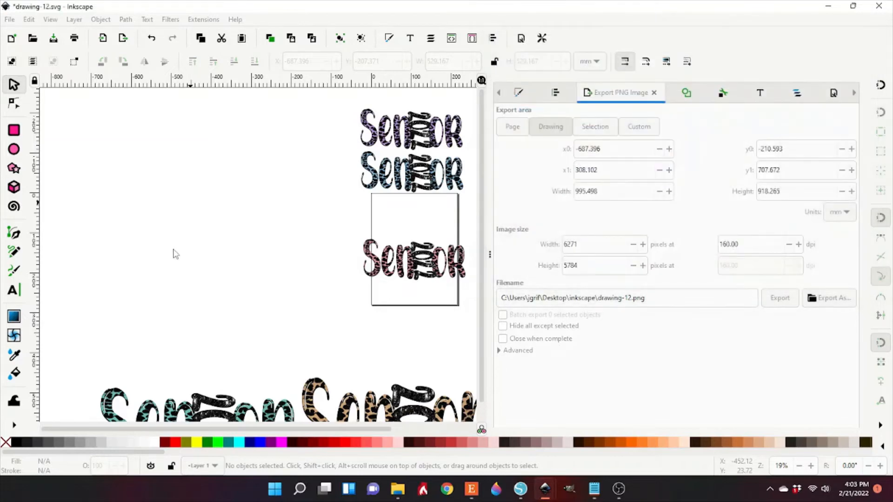
click(225, 192)
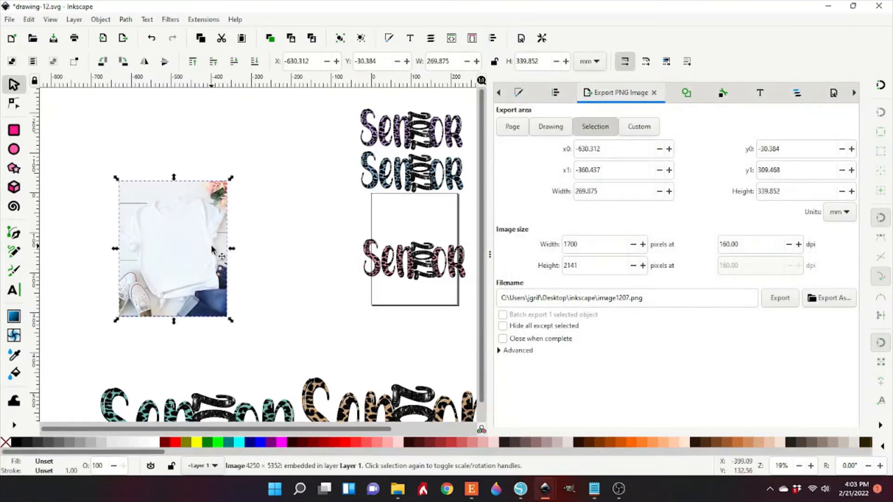
Resize the shirt photo to 2000 px wide and 2000 px high, and shift it up into the empty area above the designs.
click(603, 68)
click(593, 103)
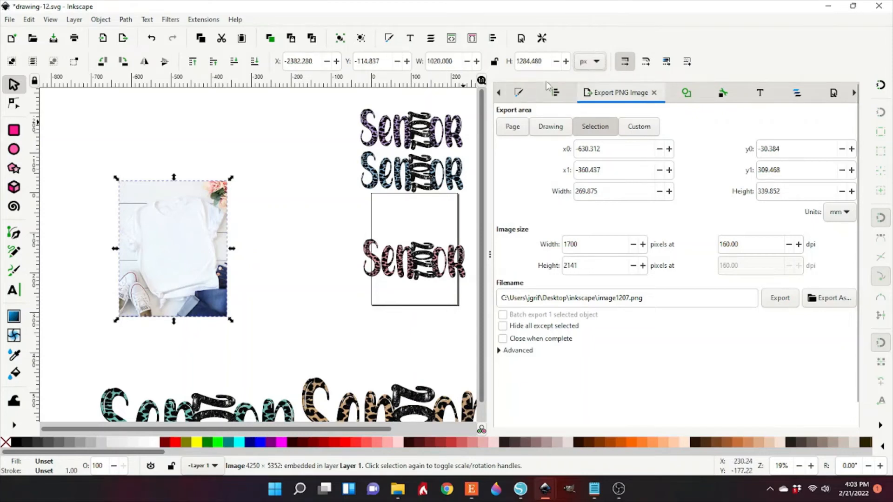
drag(454, 64, 420, 66)
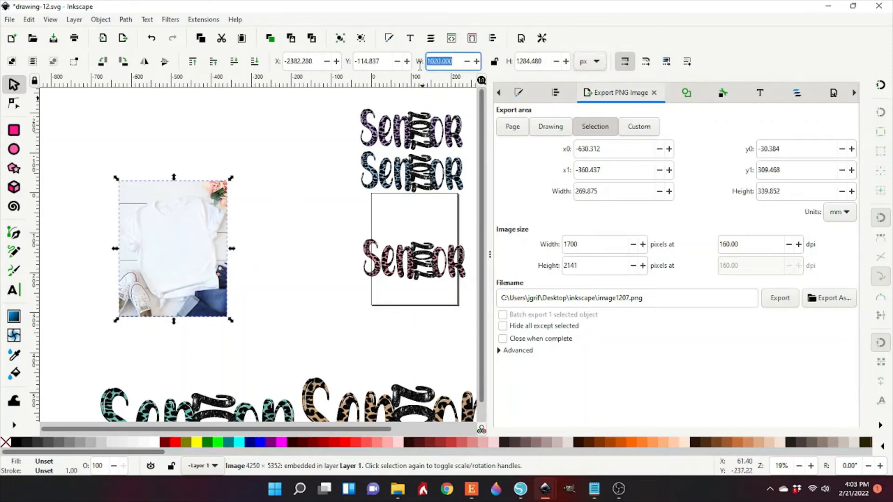
text(2000)
drag(544, 60, 501, 65)
text(2)
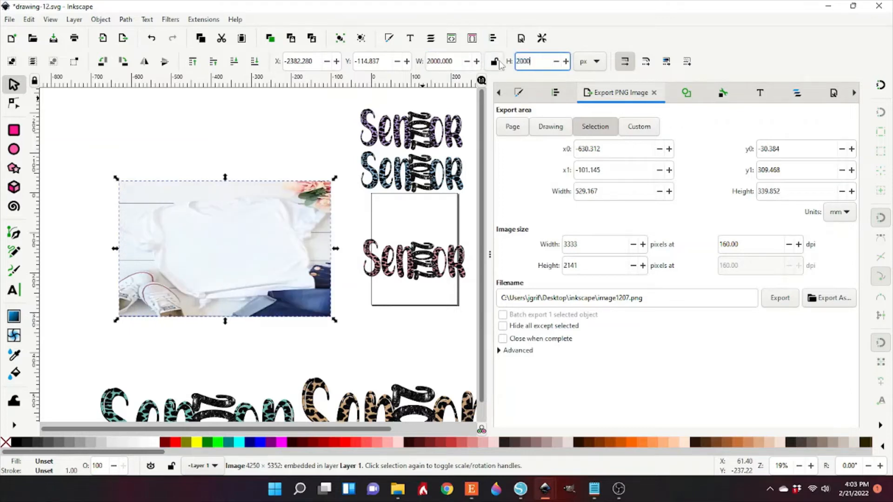
text(000)
key(Return)
drag(276, 248, 241, 196)
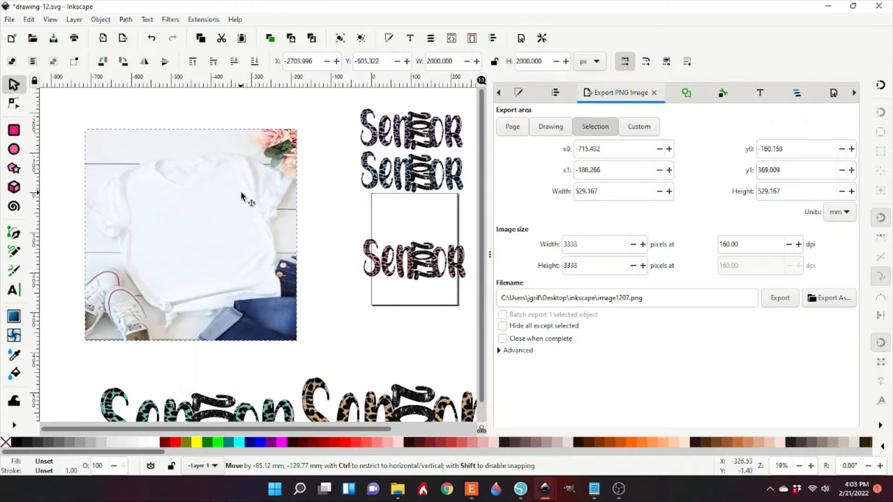
click(279, 418)
Place the teal Senior design in front of the shirt photo and scale it proportionally to about 1031 × 414 px.
drag(273, 358, 261, 166)
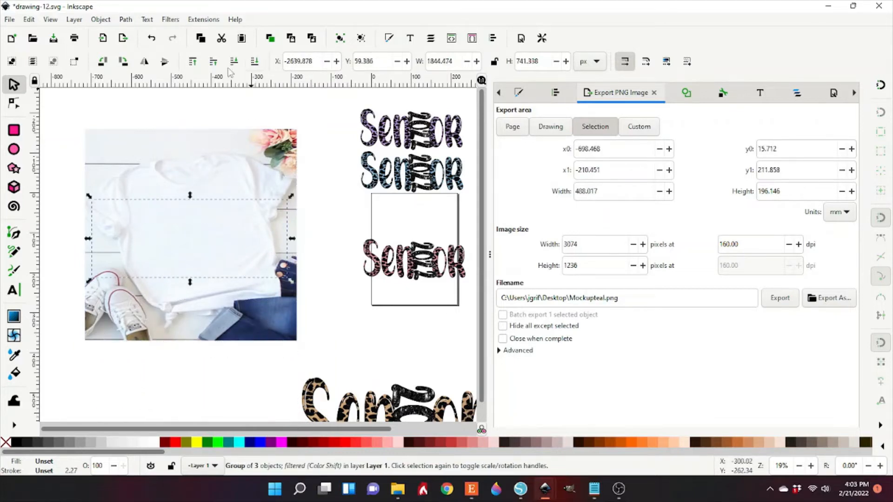
drag(291, 281, 252, 246)
drag(179, 230, 226, 232)
click(228, 234)
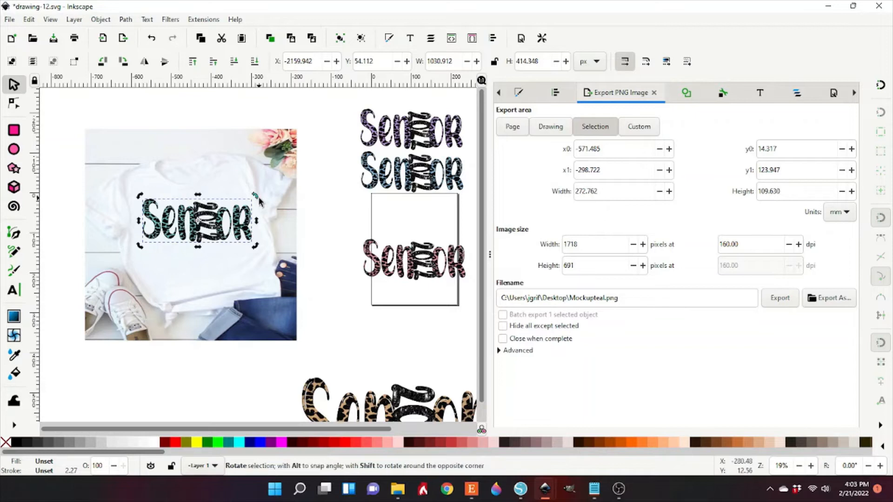
Rotate the teal design slightly counterclockwise to match the shirt's tilt and nudge it into position on the chest.
drag(257, 195, 254, 187)
drag(229, 231, 226, 227)
click(198, 367)
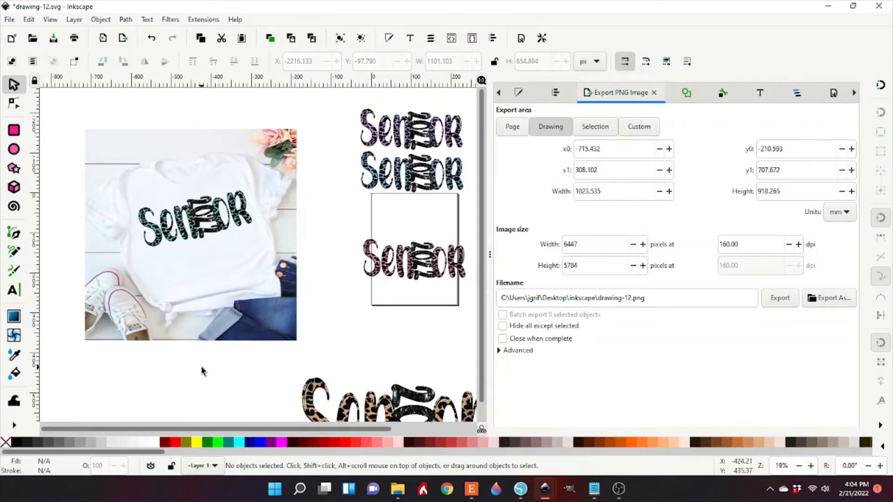
Import the FlatCreekDitigal watermark image from the 01 MOCKUP PARTS folder inside MOCK UPS.
click(10, 19)
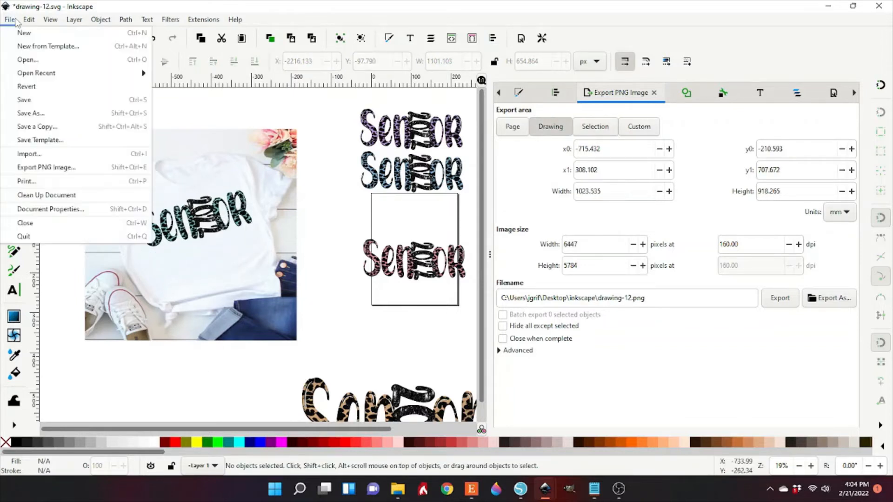
click(37, 154)
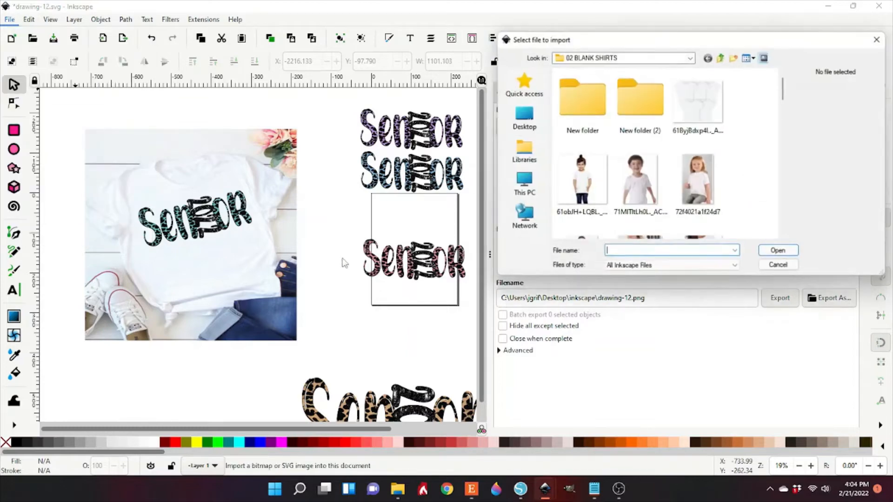
click(721, 57)
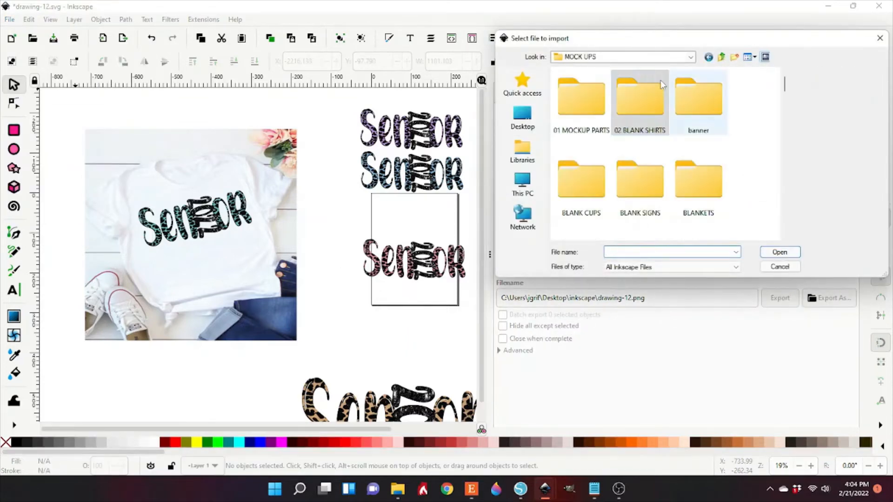
double_click(584, 114)
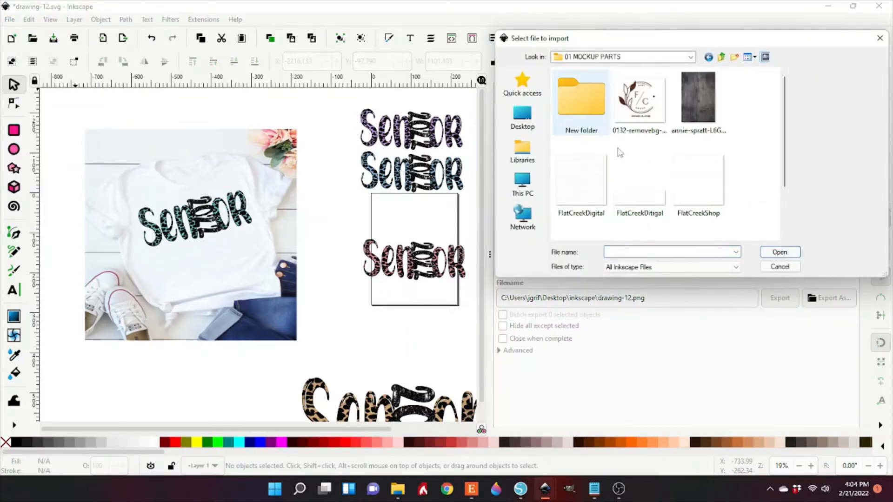
double_click(638, 198)
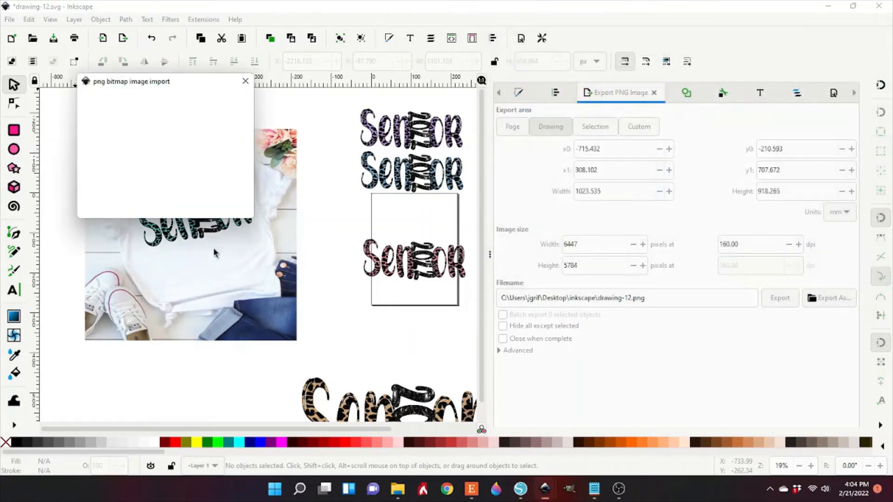
click(232, 206)
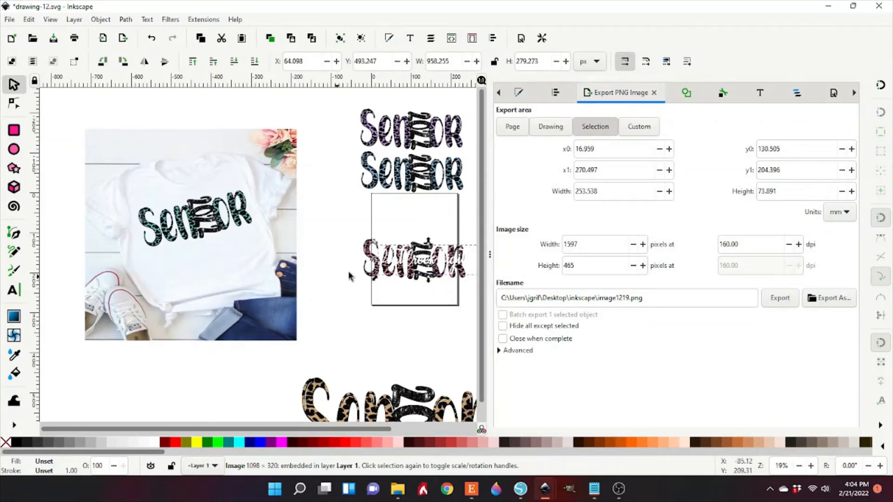
Place the FlatCreekDigital watermark over the jeans in the photo's lower-right corner at about 976 × 285 px, moving the pink design below the page.
drag(403, 269, 239, 329)
click(416, 258)
click(437, 264)
drag(185, 342, 165, 339)
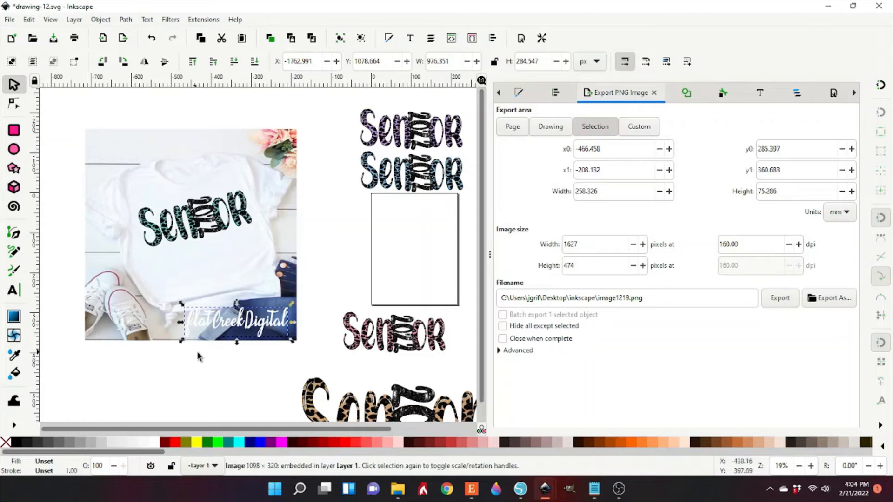
click(218, 362)
Export the shirt photo, teal design and watermark together as Mockuptealshirt.png to the Desktop.
drag(75, 122, 317, 360)
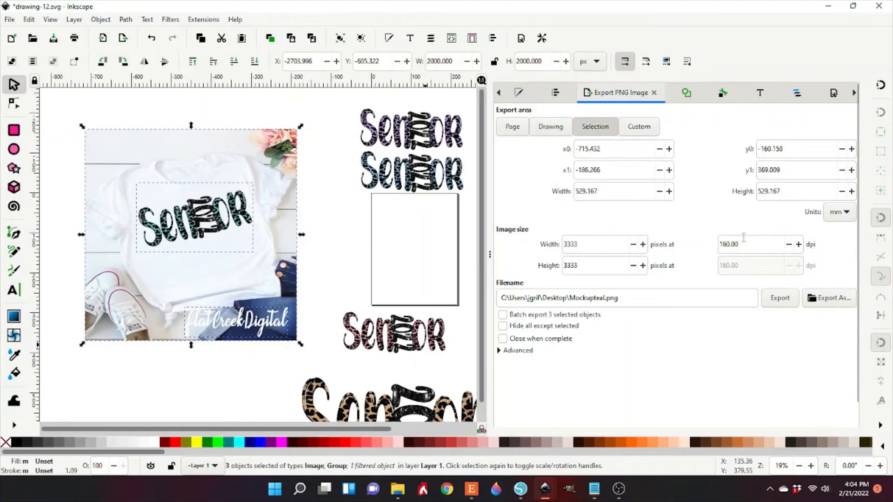
click(832, 300)
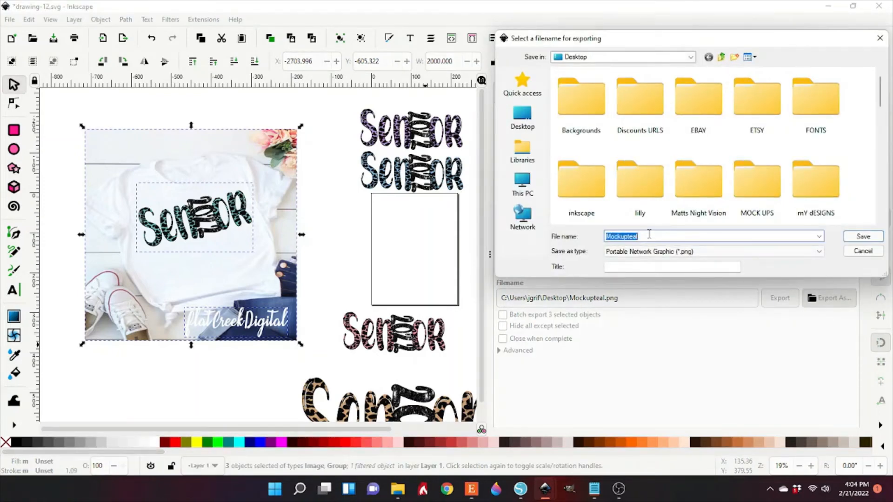
click(649, 235)
click(862, 237)
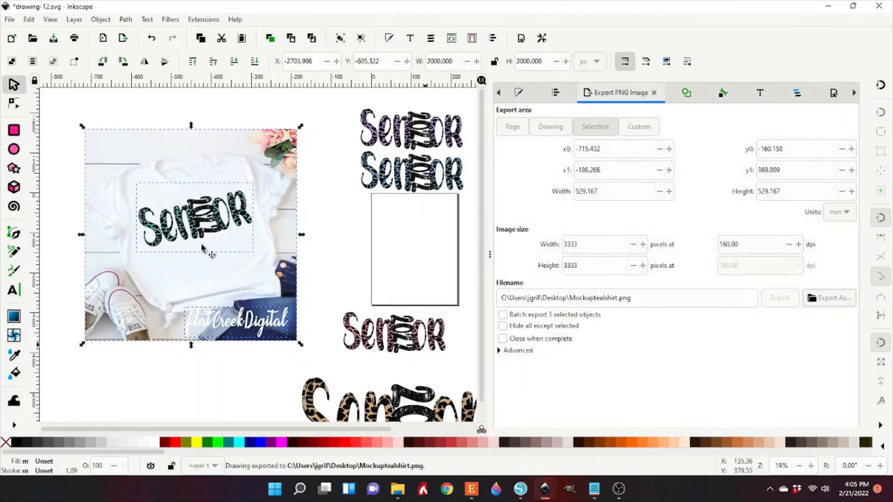
Swap the teal design for the leopard Senior design, moving the teal one below the photo and the leopard one in front of the shirt.
click(160, 359)
drag(187, 239, 187, 419)
drag(395, 406, 184, 220)
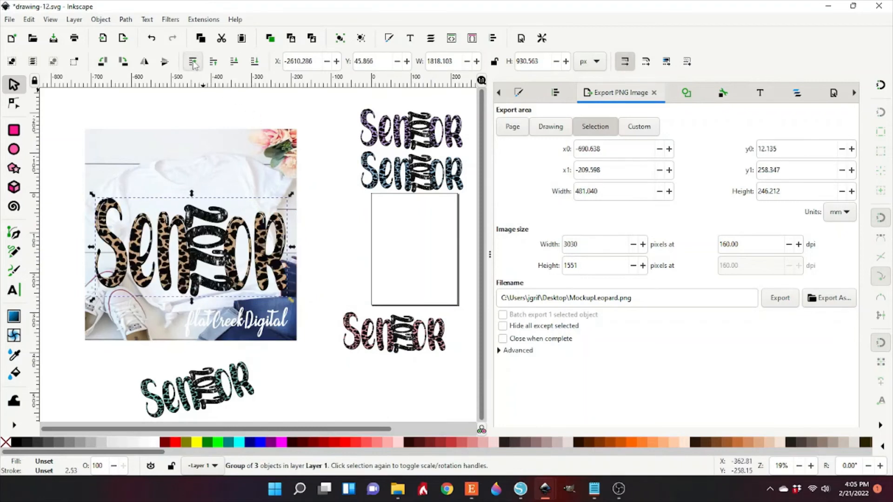
Shrink the leopard design and tilt it slightly counterclockwise to fit the shirt's chest, at about 1045 × 600 px.
drag(290, 298, 226, 242)
click(226, 243)
drag(253, 206, 245, 190)
drag(210, 229, 209, 223)
drag(145, 254, 135, 266)
drag(192, 238, 210, 243)
click(281, 372)
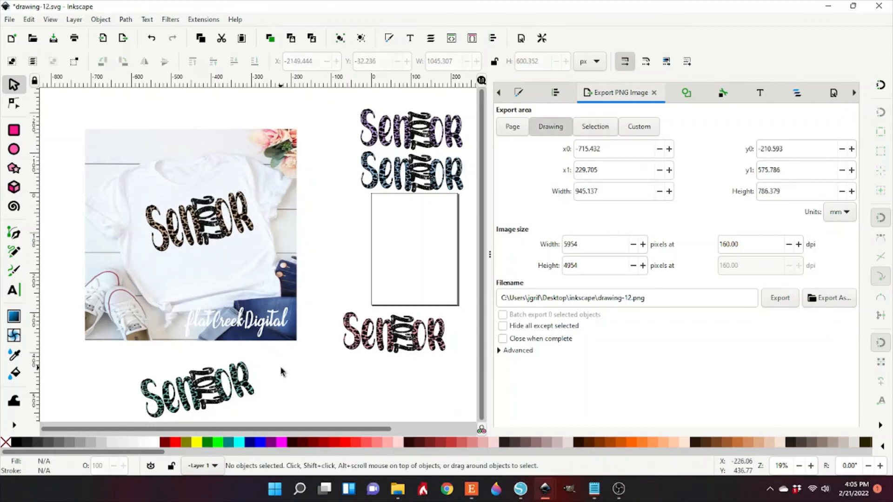
Export the shirt photo, leopard design and watermark together as MockupLeopardshirt.png to the Desktop.
drag(81, 120, 305, 354)
drag(307, 356, 307, 356)
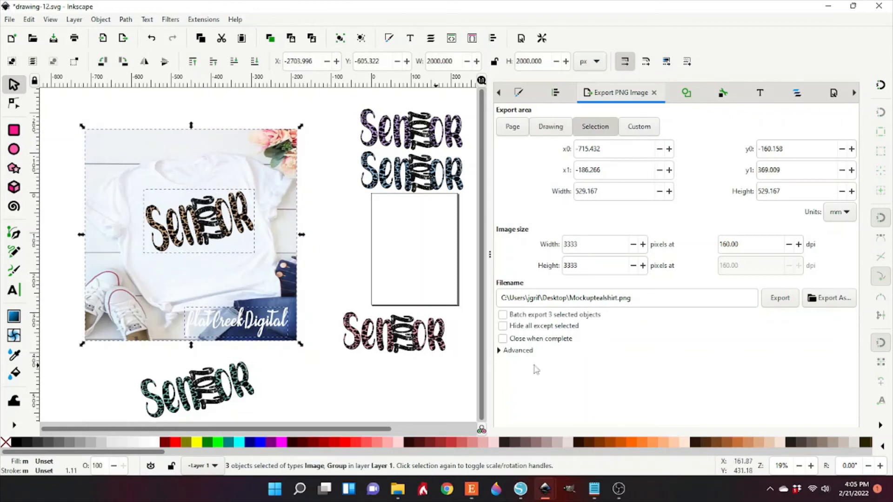
click(829, 298)
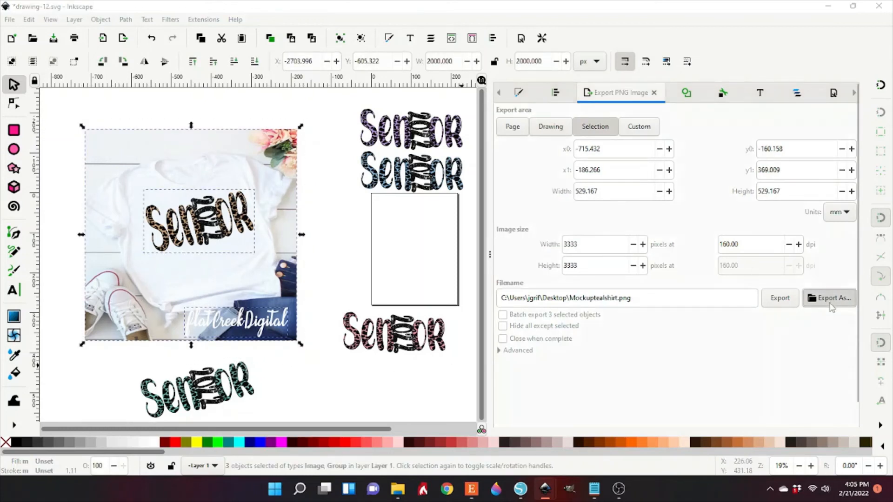
click(655, 236)
click(639, 237)
key(BackSpace)
key(BackSpace)
key(BackSpace)
key(BackSpace)
text(Leopardshirt)
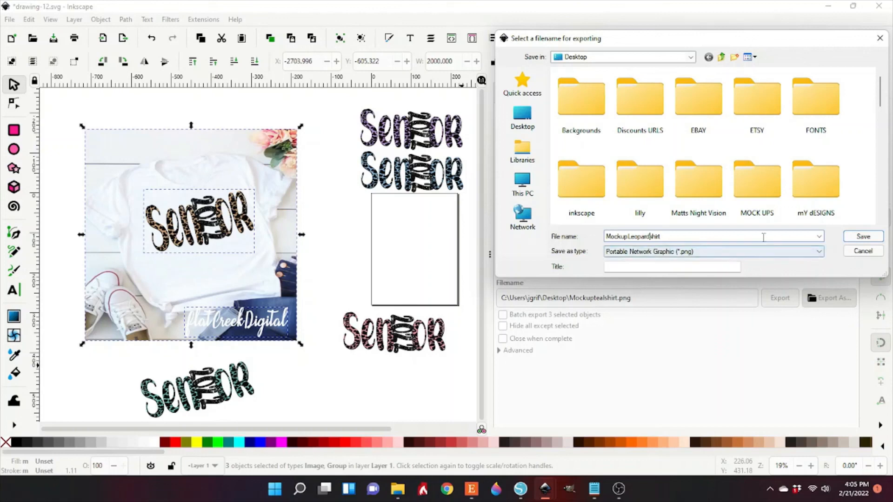
click(862, 237)
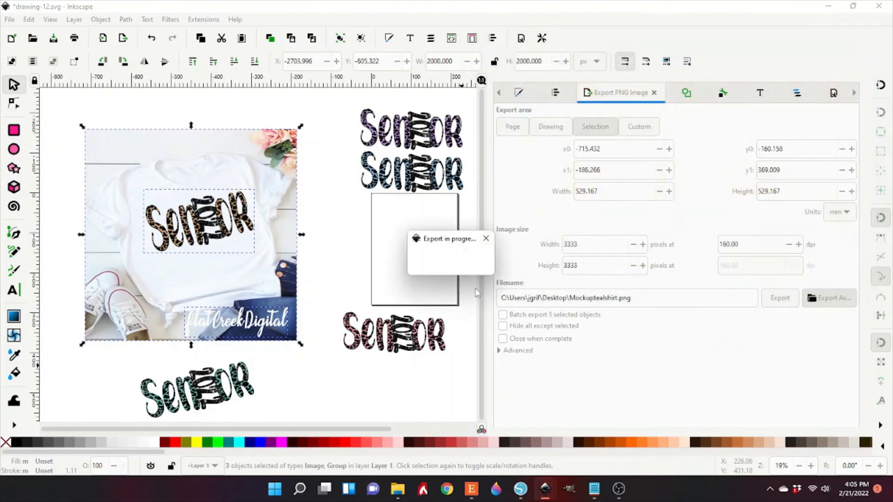